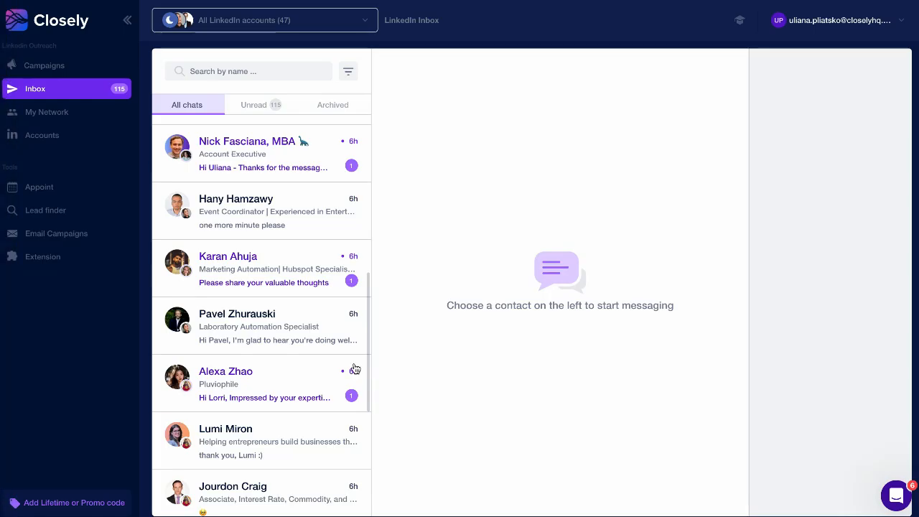
pyautogui.scroll(-2, 302, 397)
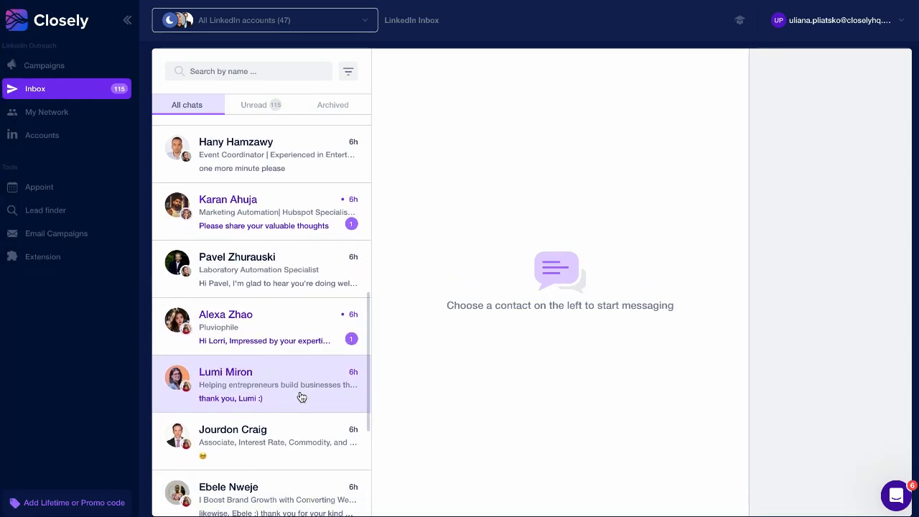
pyautogui.scroll(-2, 301, 397)
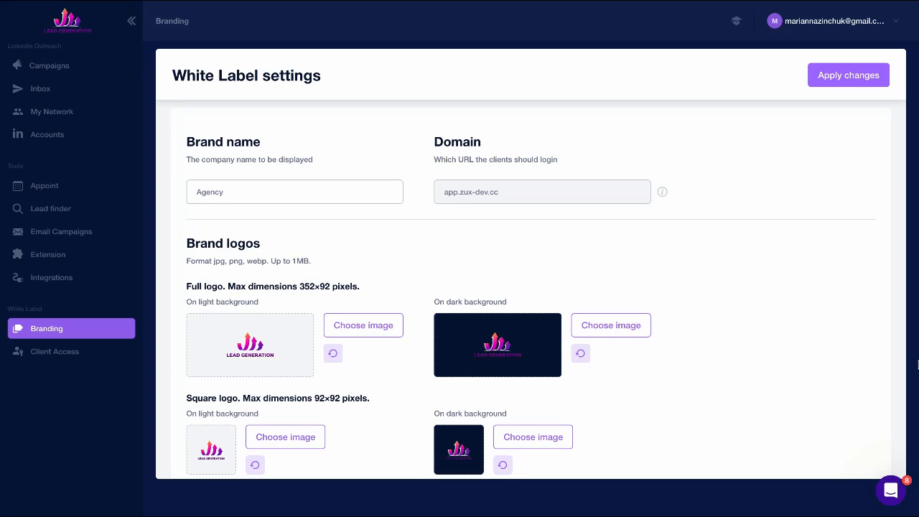
pyautogui.scroll(-1, 902, 369)
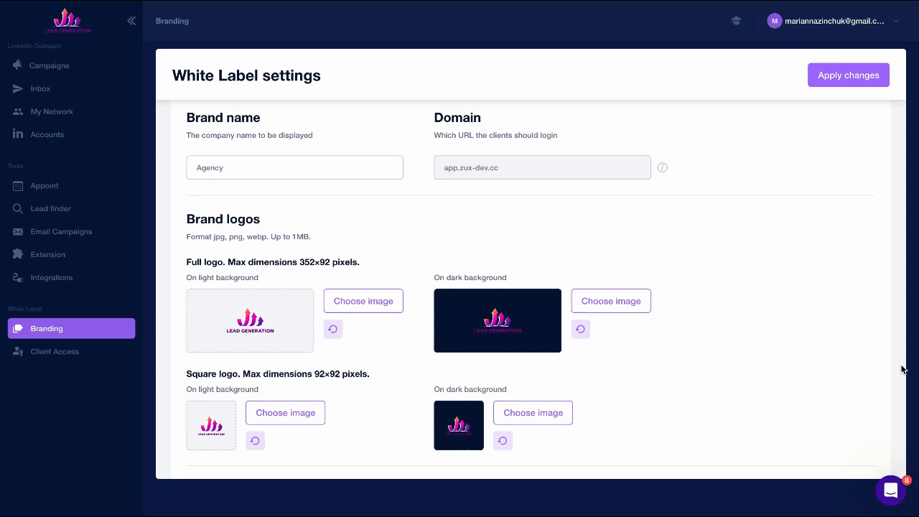
pyautogui.scroll(-1, 902, 369)
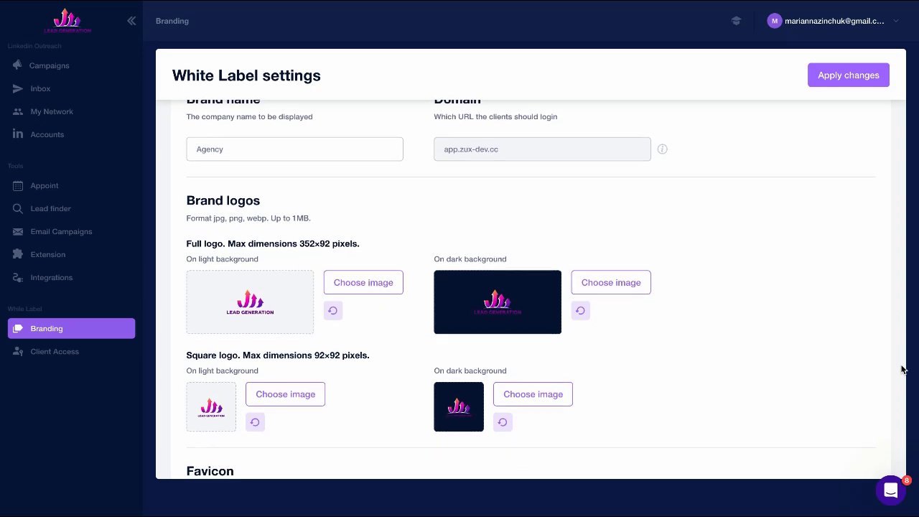
pyautogui.scroll(-1, 902, 369)
pyautogui.scroll(-1, 903, 369)
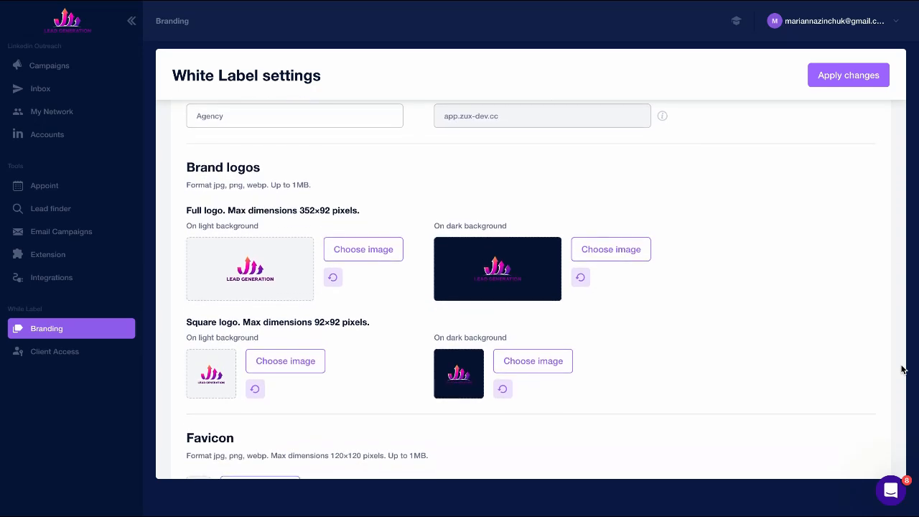
pyautogui.scroll(-1, 903, 369)
pyautogui.scroll(-1, 903, 369)
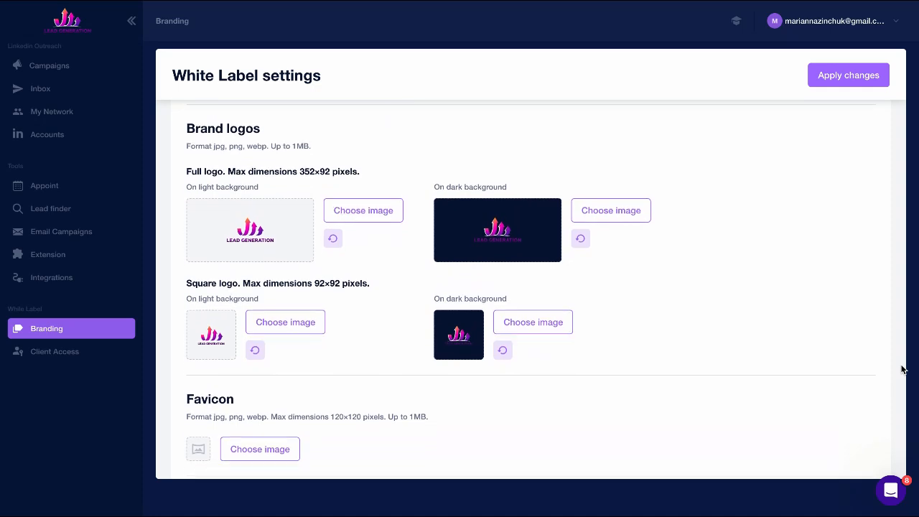
pyautogui.scroll(-1, 902, 369)
pyautogui.scroll(-1, 902, 368)
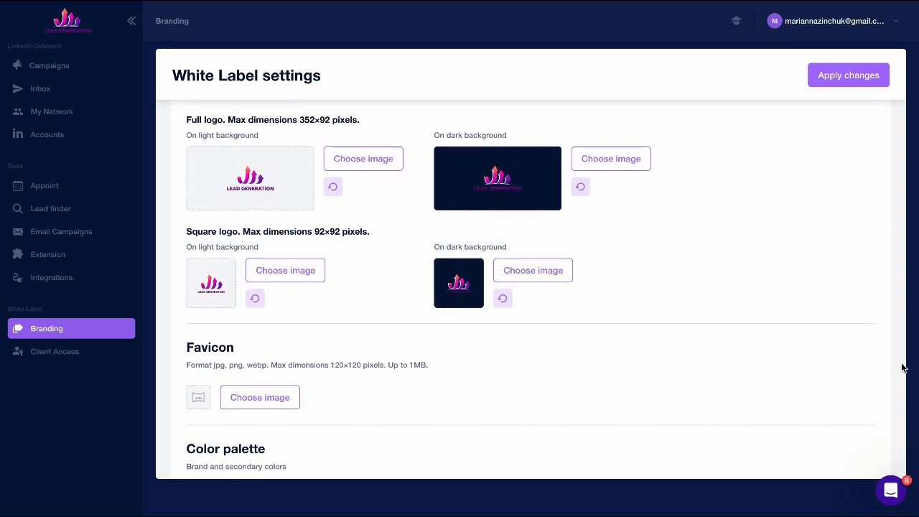
pyautogui.scroll(-1, 902, 368)
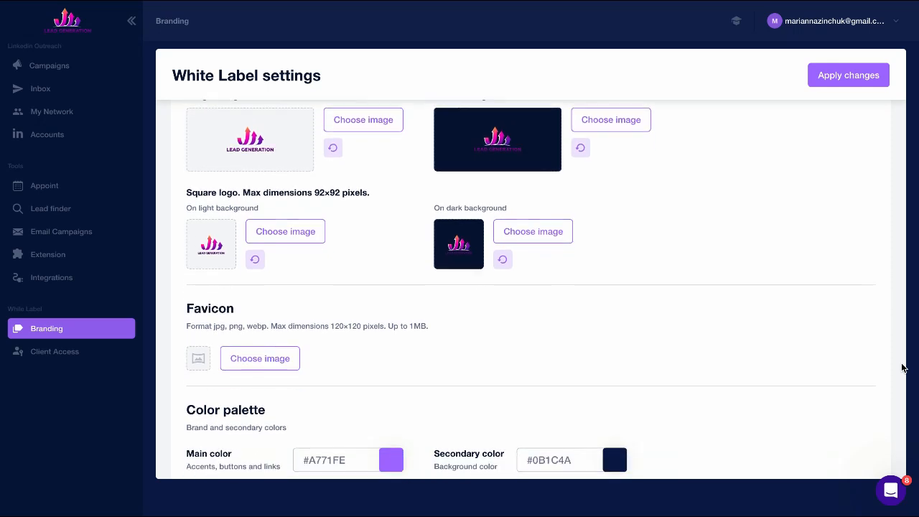
pyautogui.scroll(-1, 902, 368)
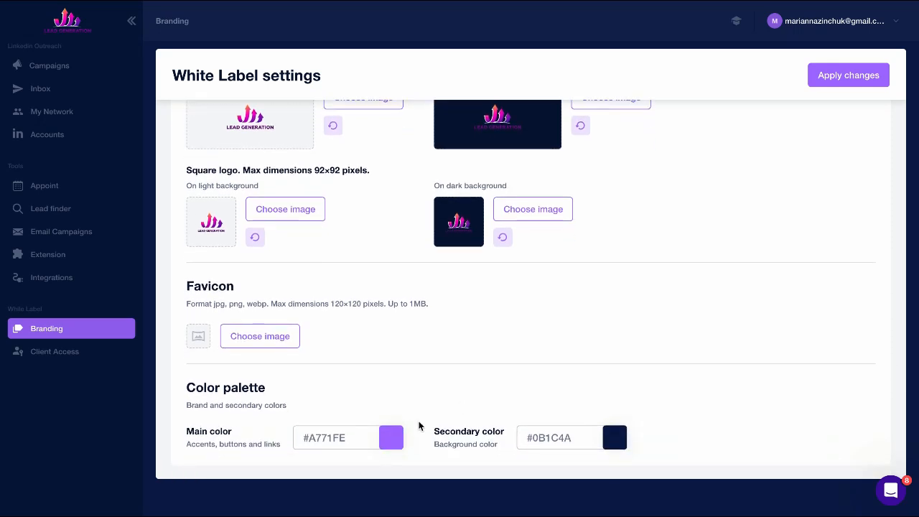
# Set the main brand color to dark purple #4A297F
pyautogui.click(393, 443)
pyautogui.click(471, 312)
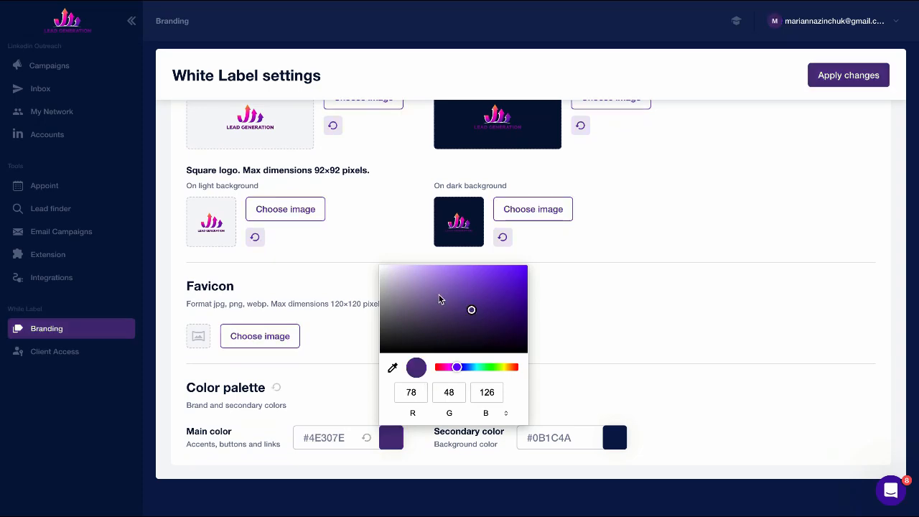
pyautogui.click(437, 308)
pyautogui.click(477, 311)
pyautogui.click(609, 408)
# Set the secondary color to near-white #FCFCFD, then go to Client Access
pyautogui.click(615, 438)
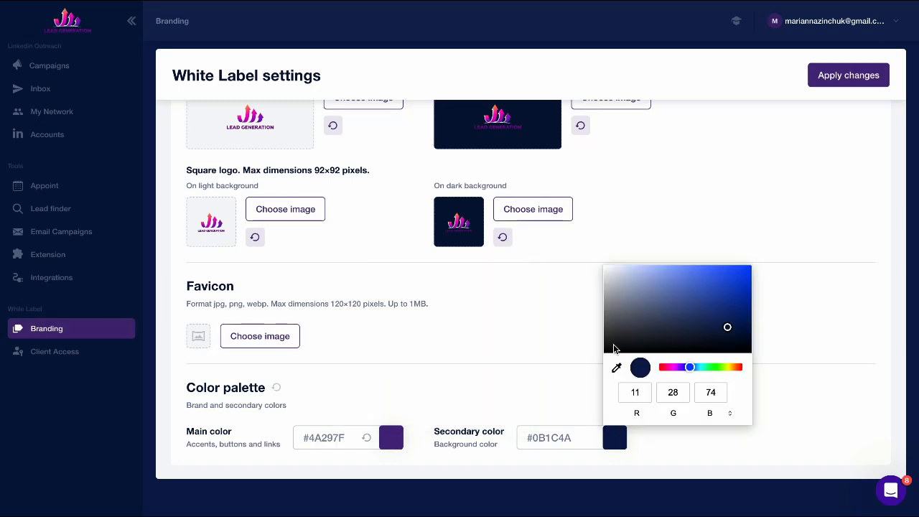
pyautogui.moveTo(607, 332)
pyautogui.mouseDown()
pyautogui.moveTo(606, 255)
pyautogui.moveTo(605, 266)
pyautogui.mouseUp()
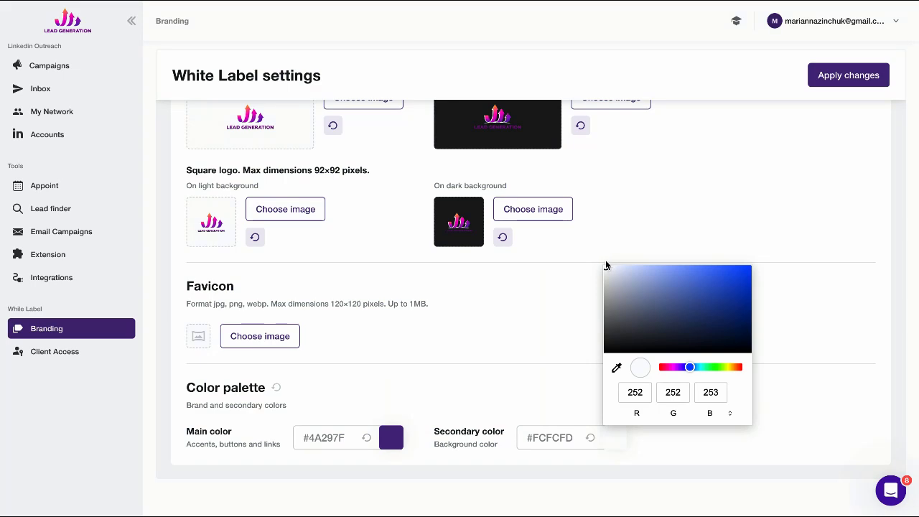
pyautogui.click(837, 184)
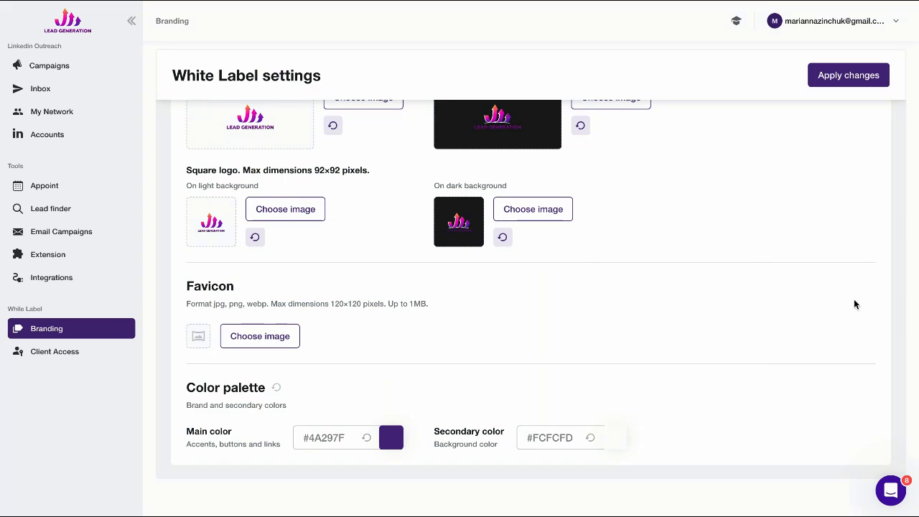
pyautogui.scroll(2, 854, 299)
pyautogui.scroll(1, 854, 305)
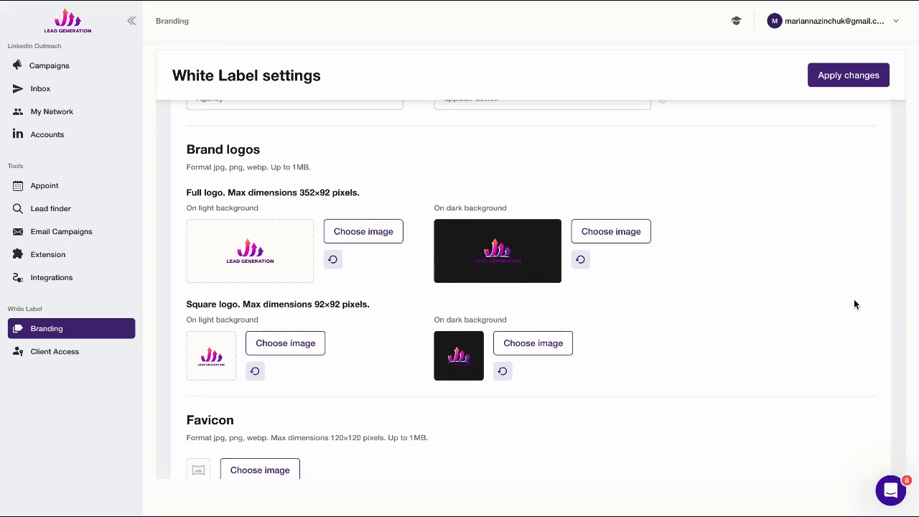
pyautogui.scroll(1, 882, 285)
pyautogui.scroll(1, 882, 285)
pyautogui.scroll(1, 896, 278)
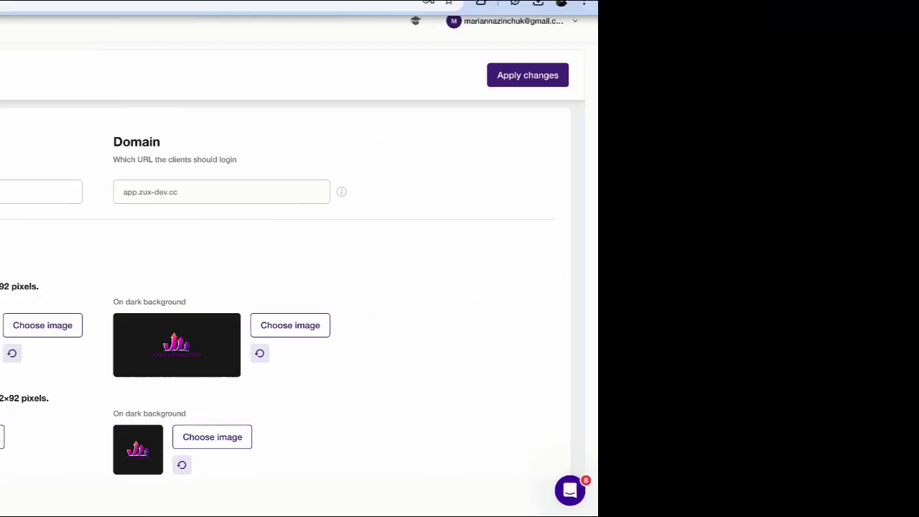
pyautogui.click(65, 353)
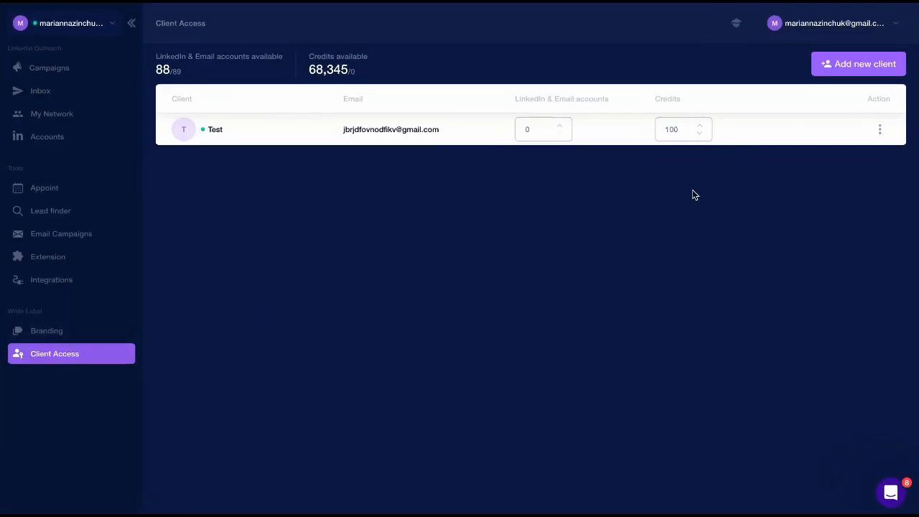
# Dismiss the Add new client form and raise the Test client's LinkedIn & Email accounts by one
pyautogui.click(837, 66)
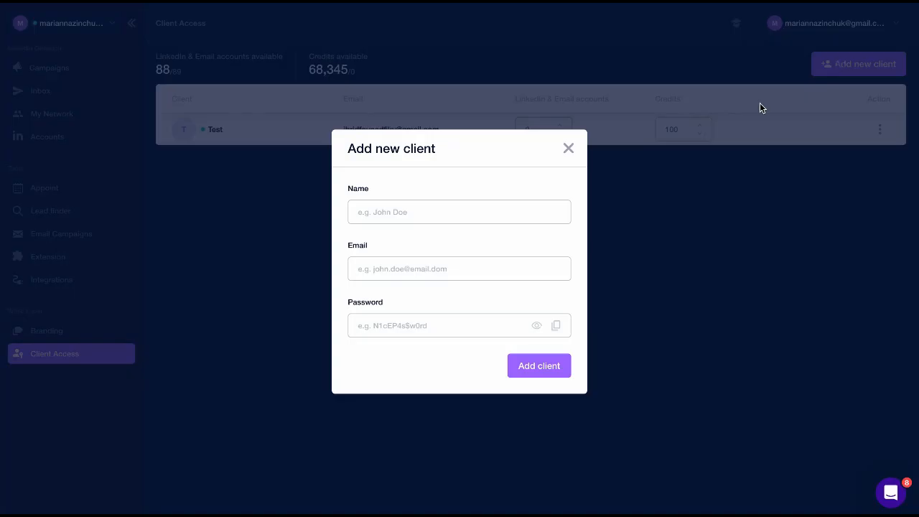
pyautogui.click(569, 149)
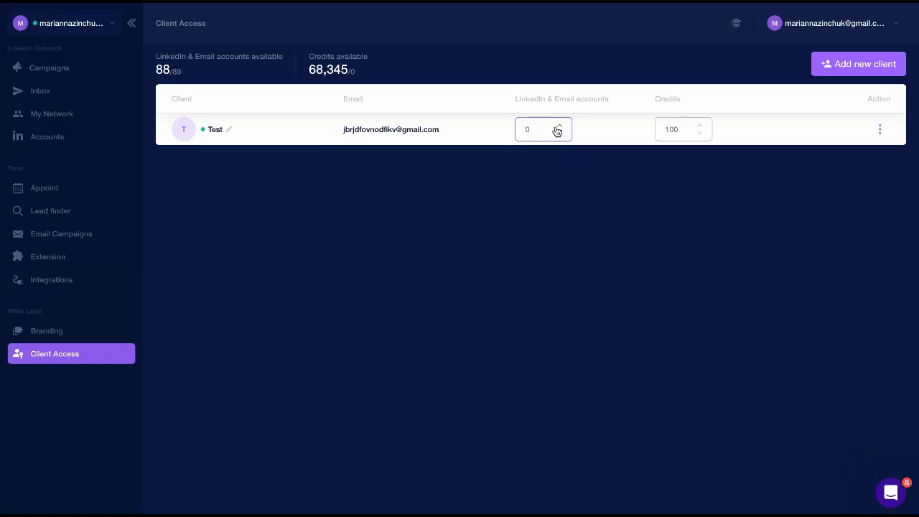
pyautogui.click(559, 126)
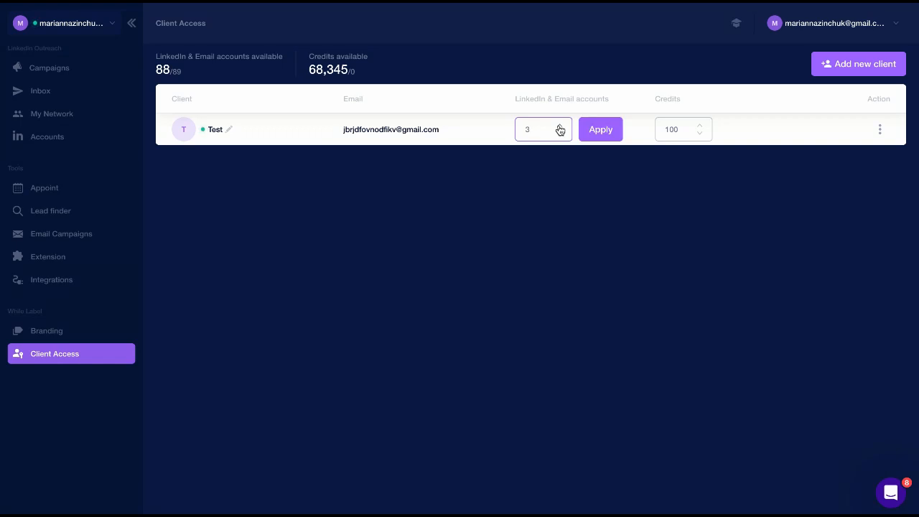